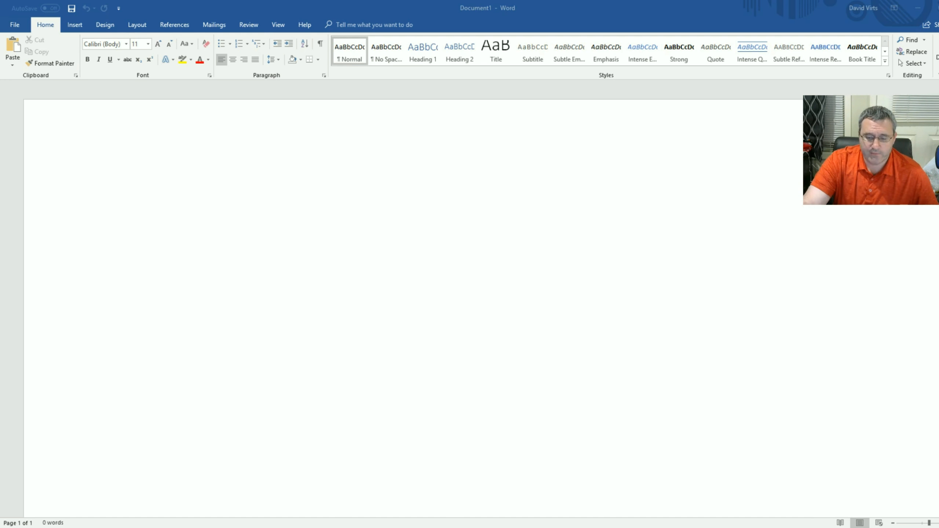
Open My List.xlsx from the byteVICE folder in Excel, examine its Name, Address, City, State and Zip columns, and close it.
mouse_move(339, 526)
left_click(313, 500)
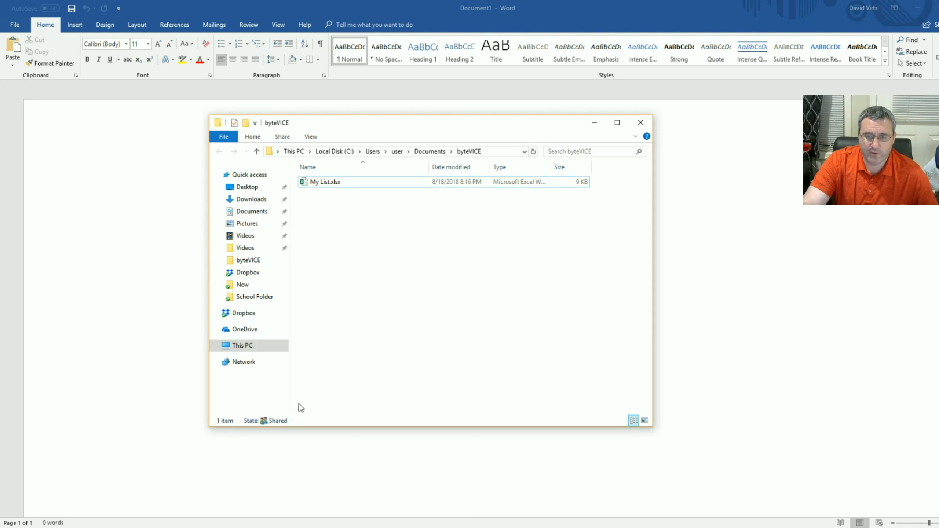
double_click(305, 183)
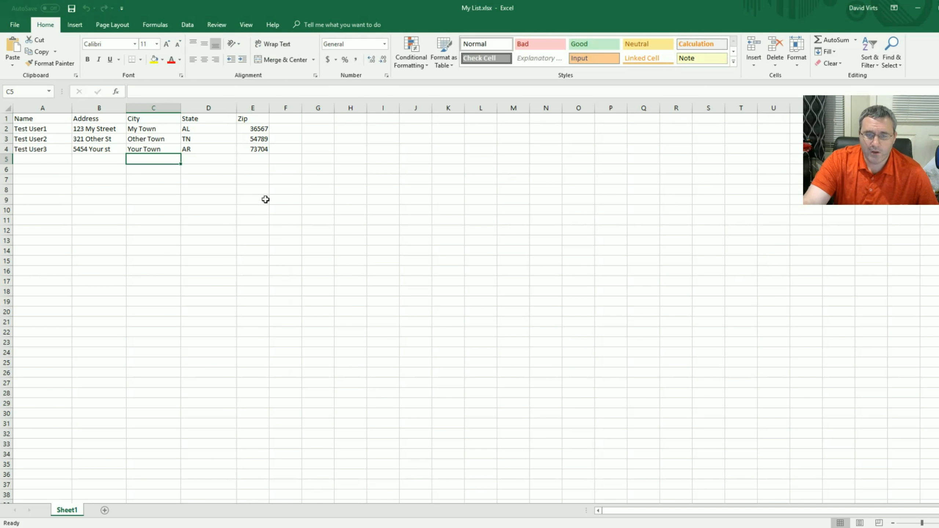
left_click(42, 119)
left_click(111, 120)
left_click(135, 118)
left_click(202, 120)
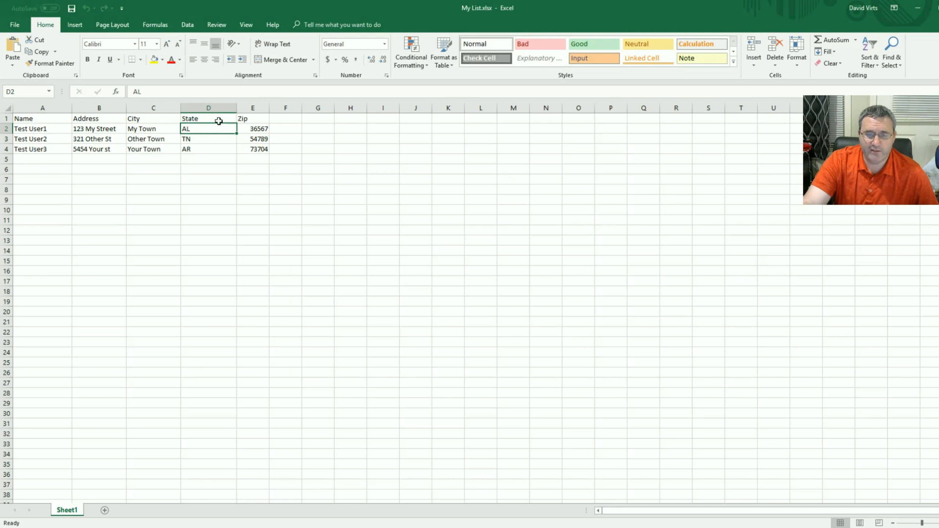
left_click(254, 121)
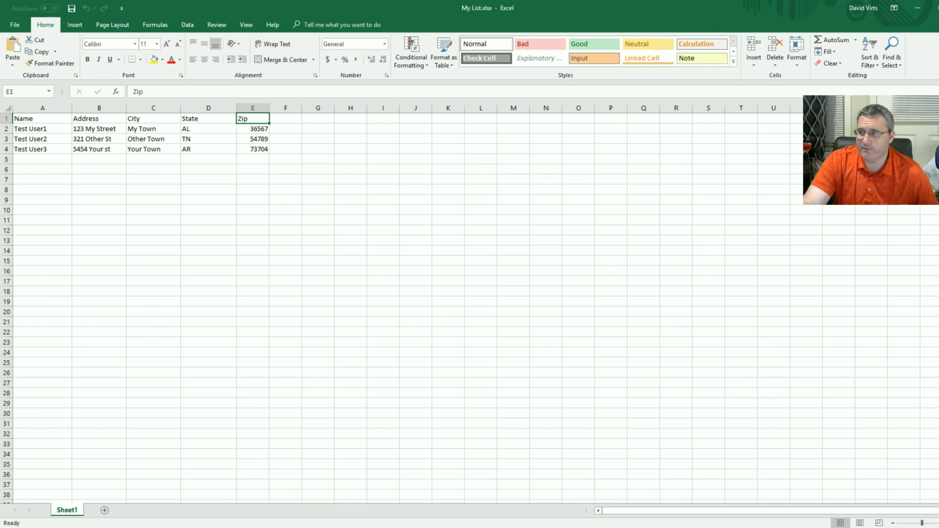
left_click(938, 8)
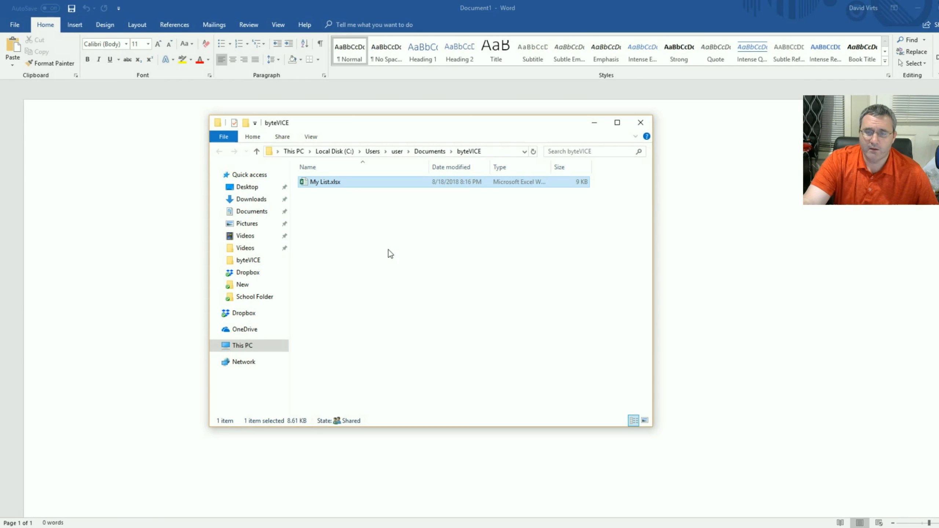
left_click(595, 122)
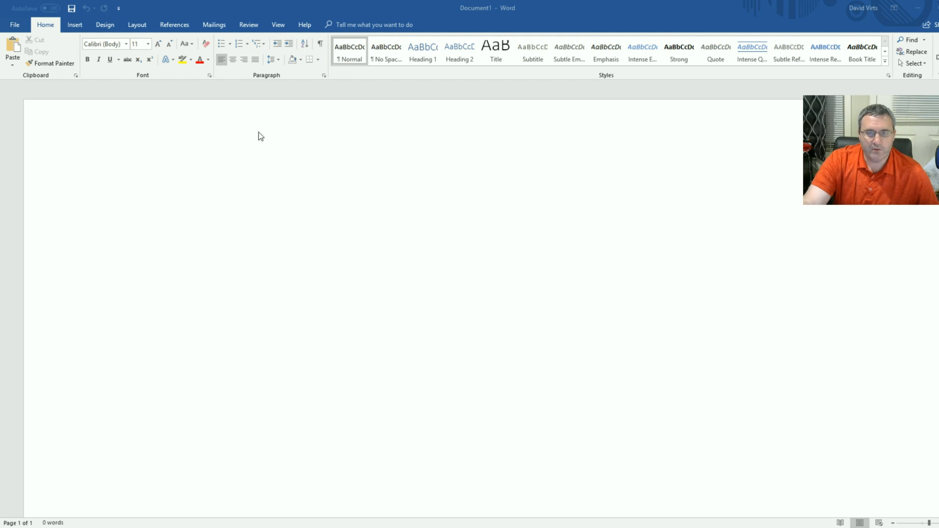
Start an envelope mail merge in the blank Word document using envelope Size 10 (4 1/8 x 9 1/2 in).
left_click(220, 26)
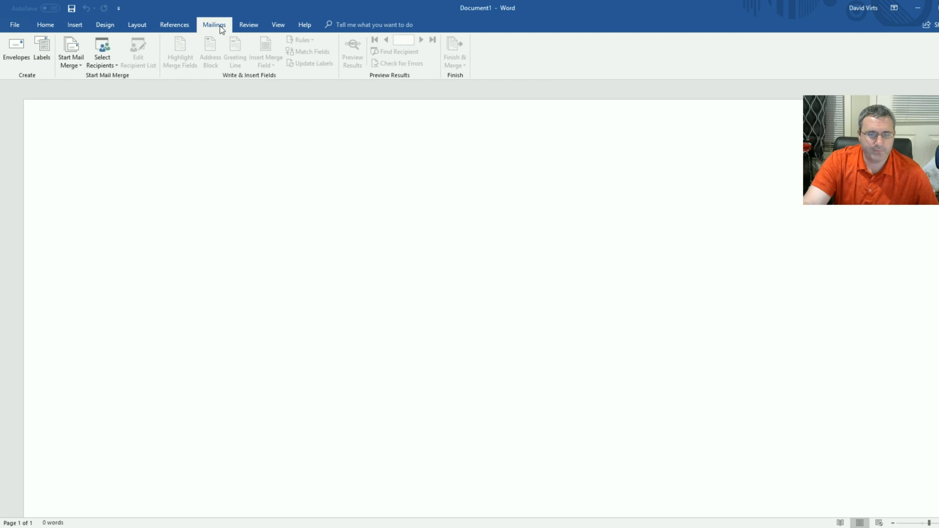
left_click(77, 64)
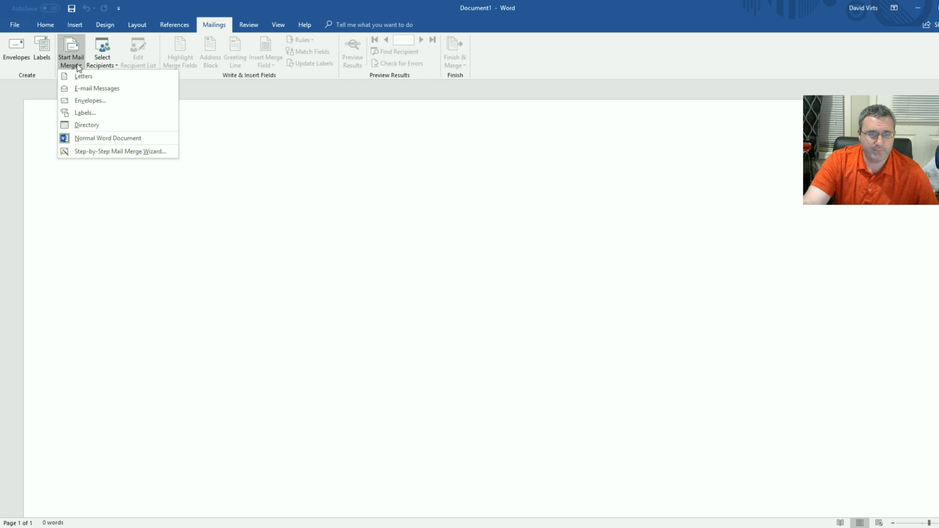
left_click(101, 102)
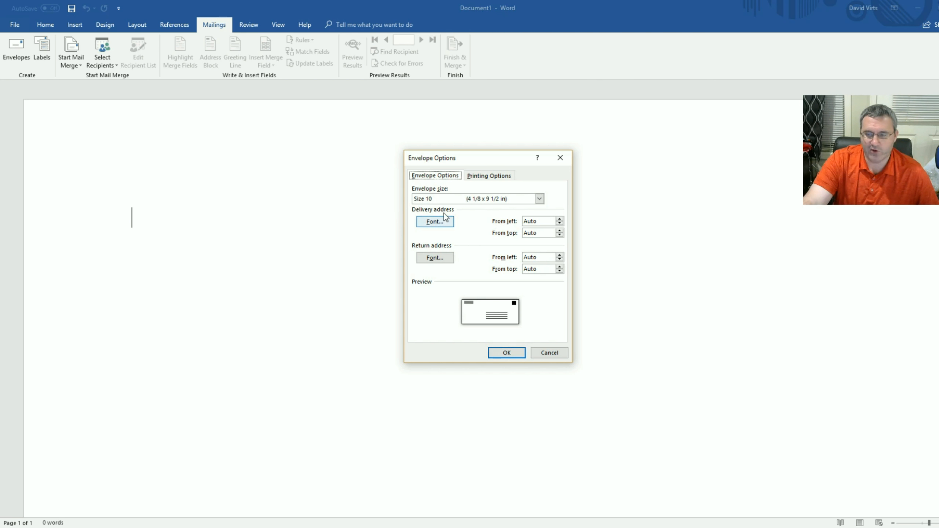
left_click(444, 201)
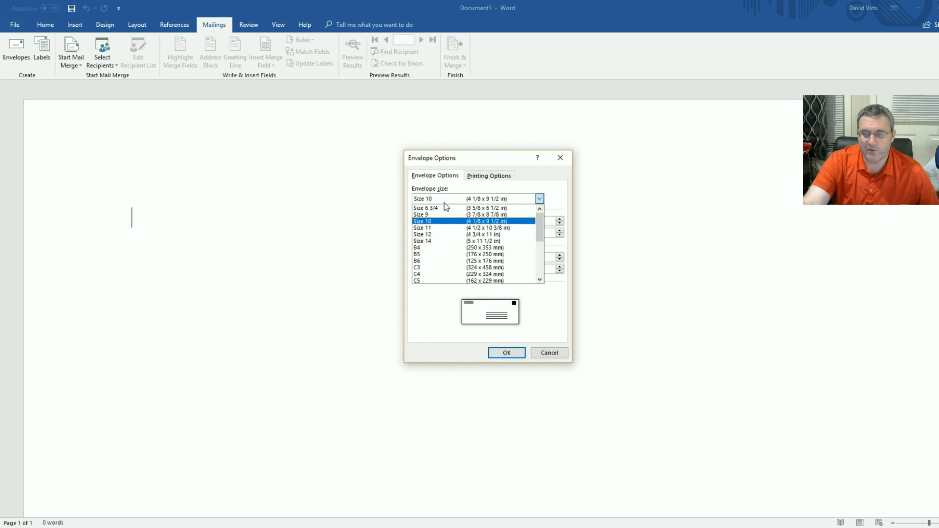
left_click(439, 222)
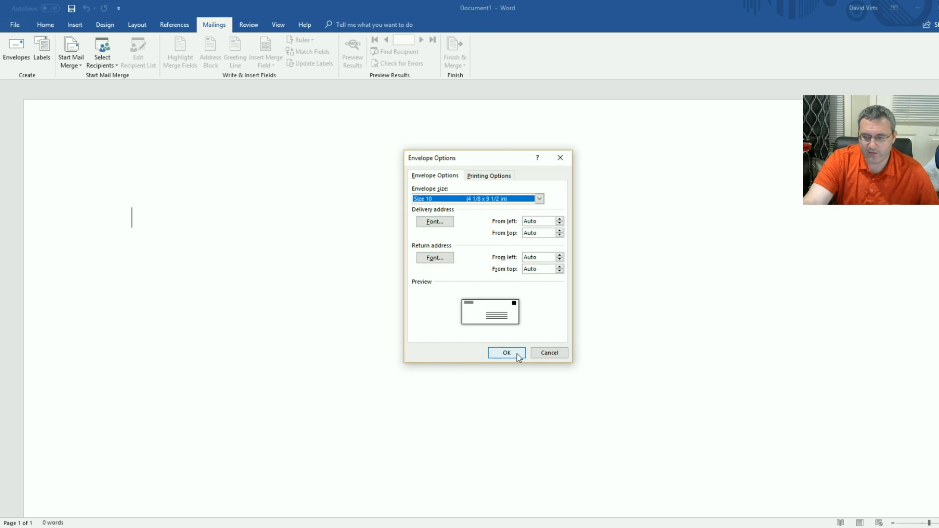
left_click(507, 353)
key("Return")
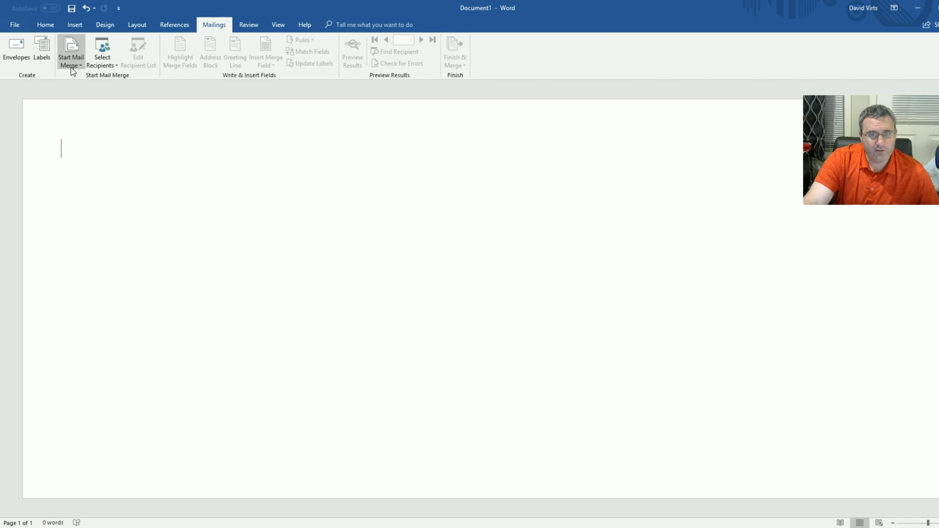
Use the existing list My List.xlsx from the byteVICE folder as recipients, with table Sheet1$ and its first row as column headers.
left_click(100, 64)
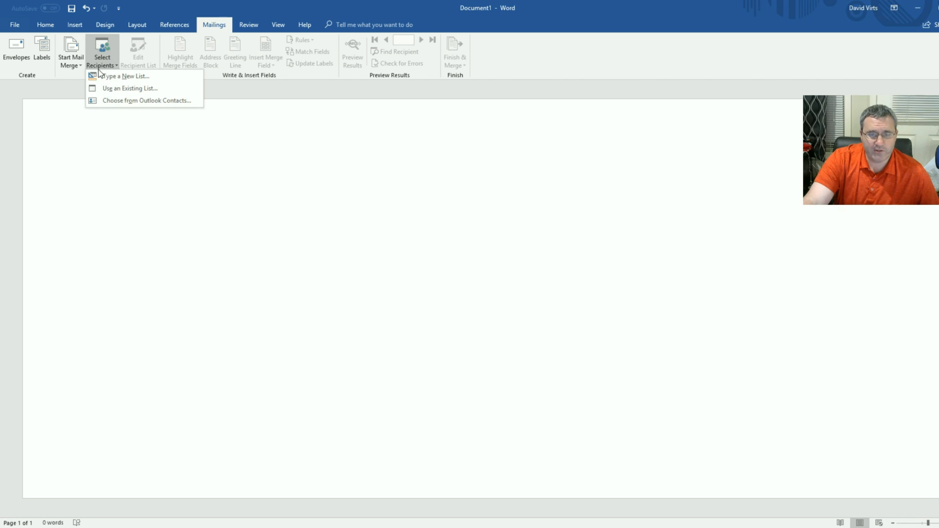
left_click(132, 90)
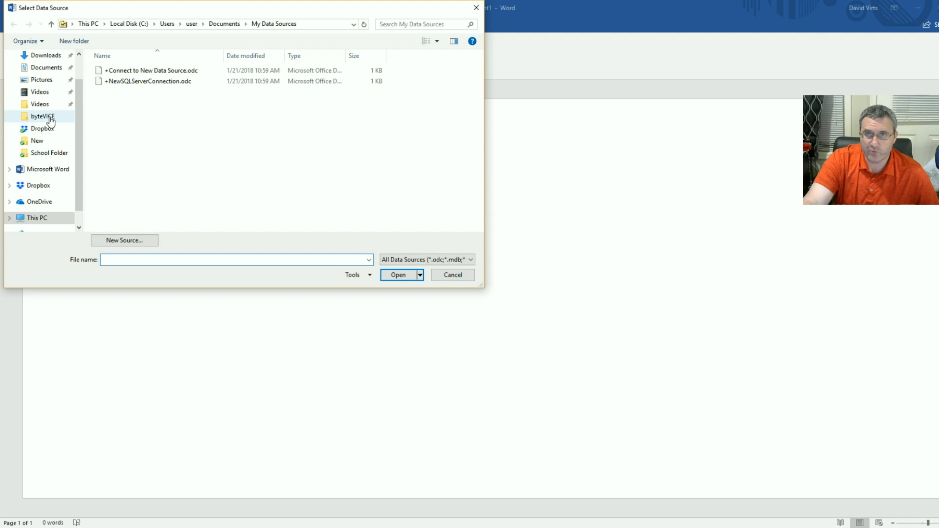
left_click(50, 119)
double_click(119, 70)
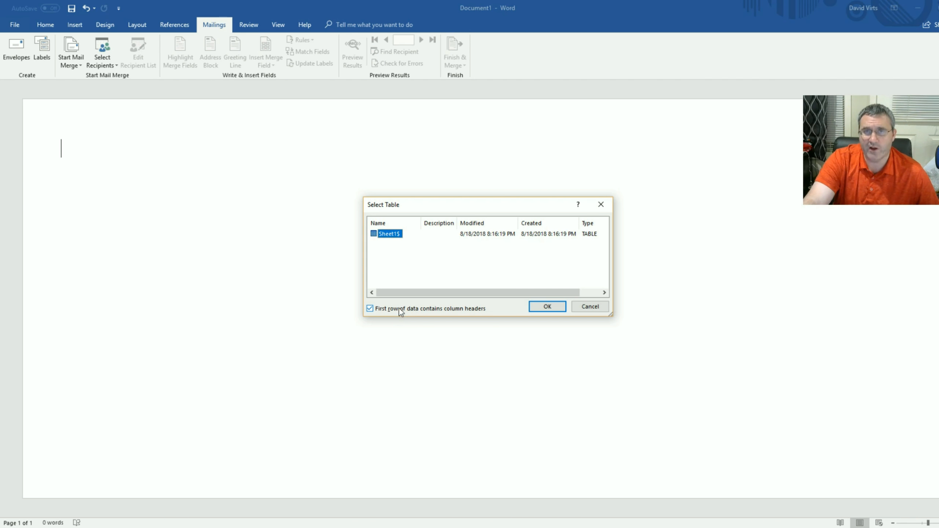
left_click(547, 307)
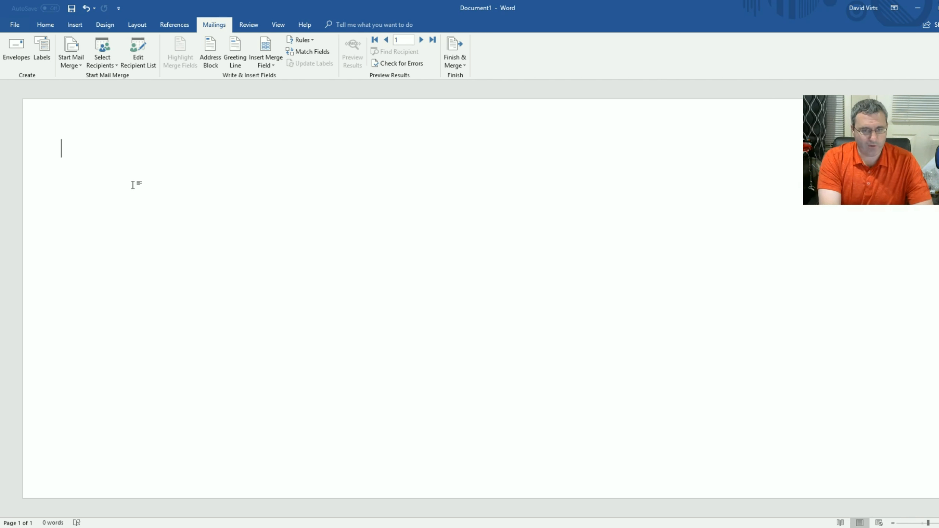
Enter the return address on three lines: "My Name", "My Address" and "City, St Zip".
type("My Name")
key("Return")
type("My")
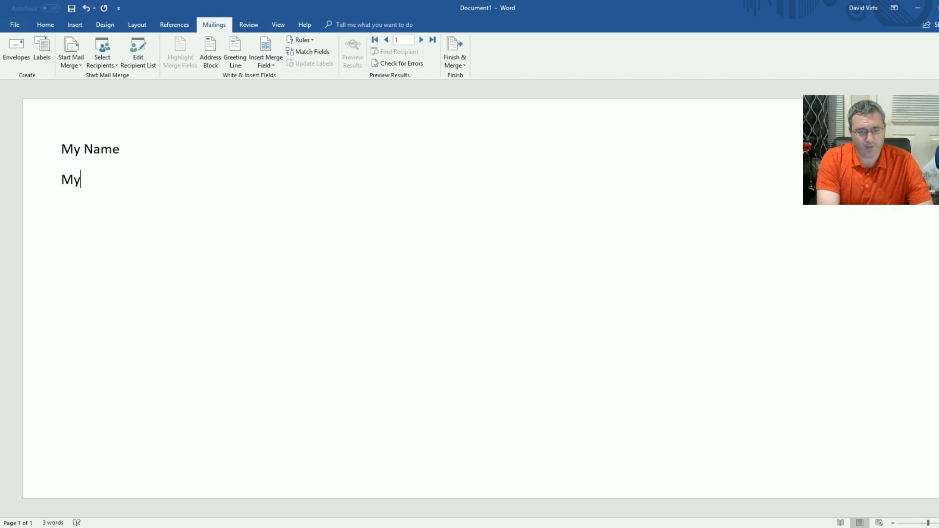
type(" Address")
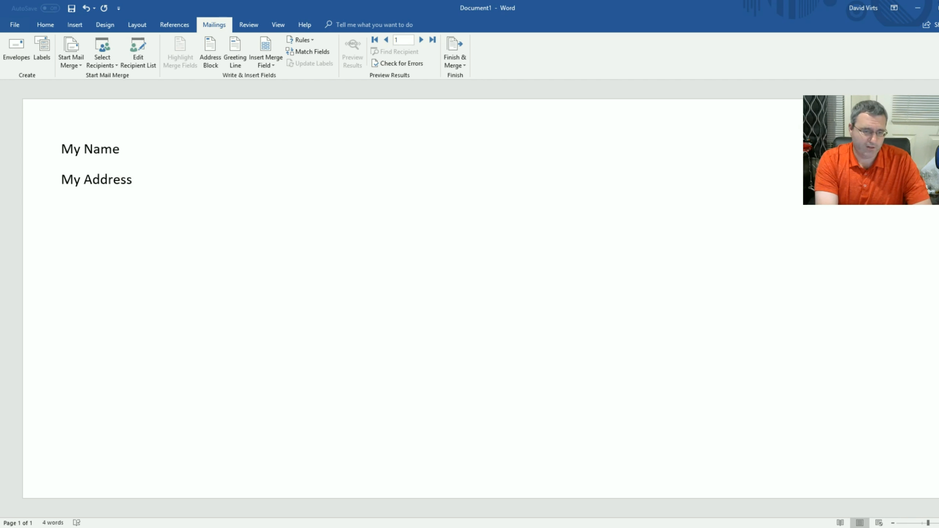
key("Return")
type("City, St ")
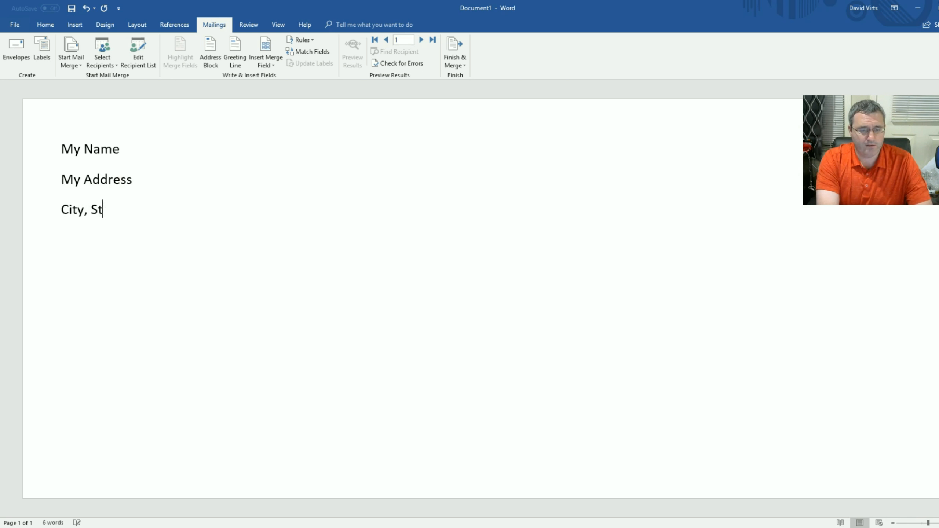
type("Zip")
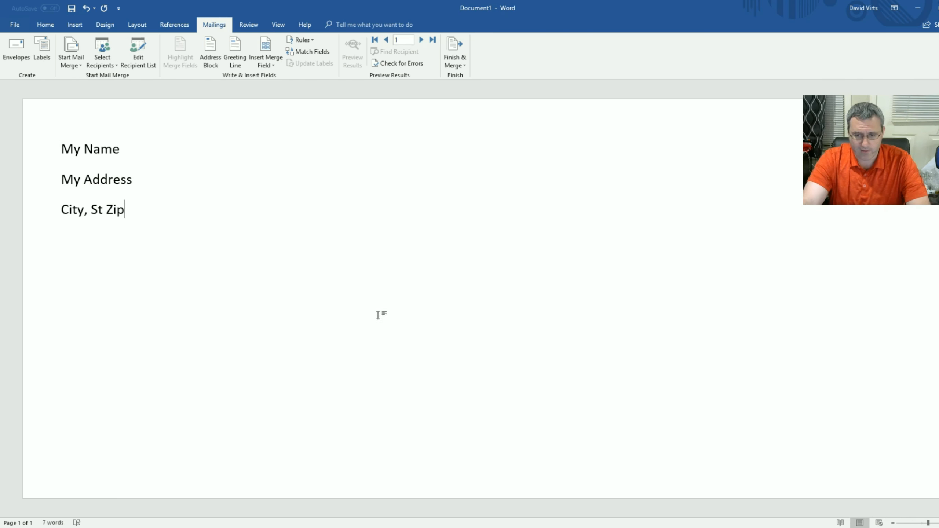
Insert the Name and Address merge fields on separate lines in the envelope's delivery address box.
left_click(470, 354)
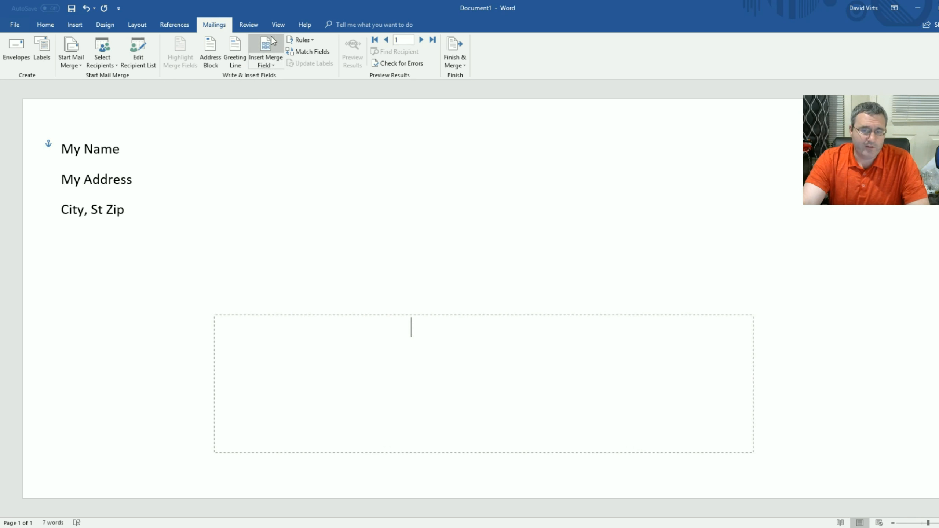
left_click(271, 63)
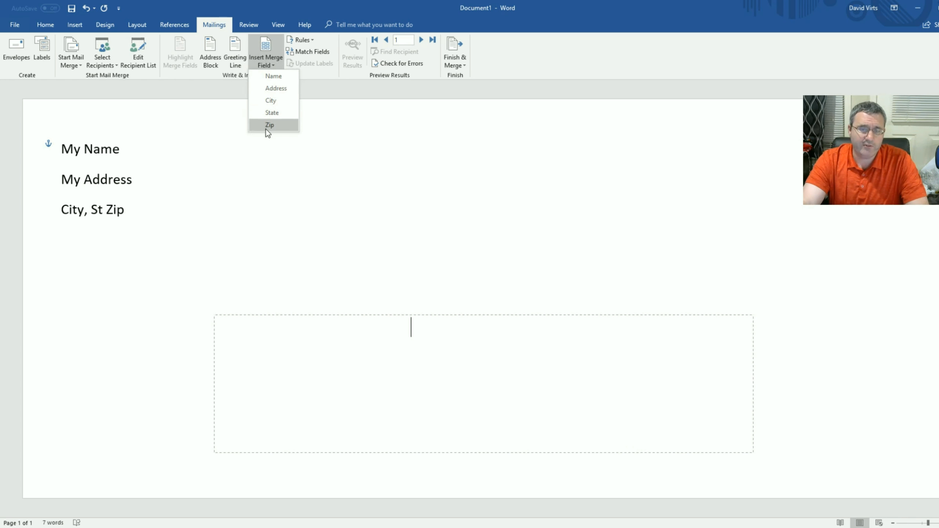
left_click(273, 76)
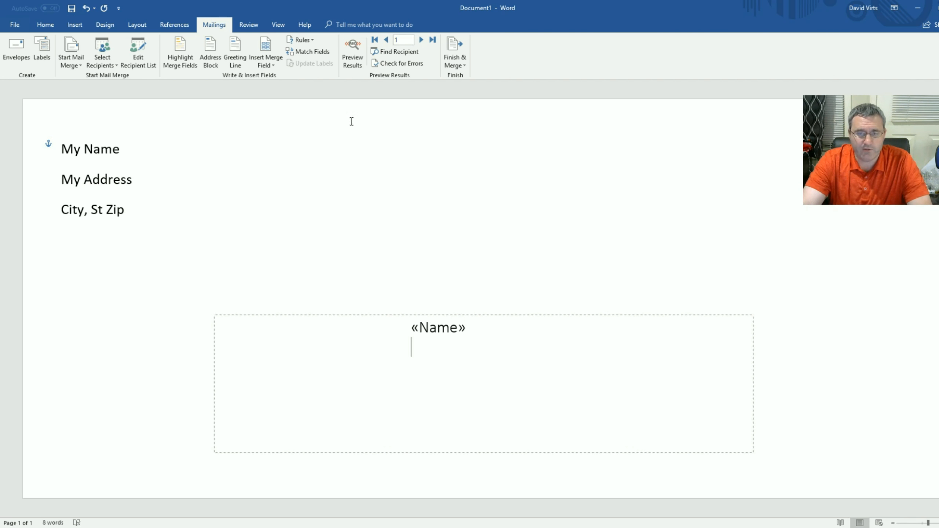
left_click(274, 64)
left_click(273, 90)
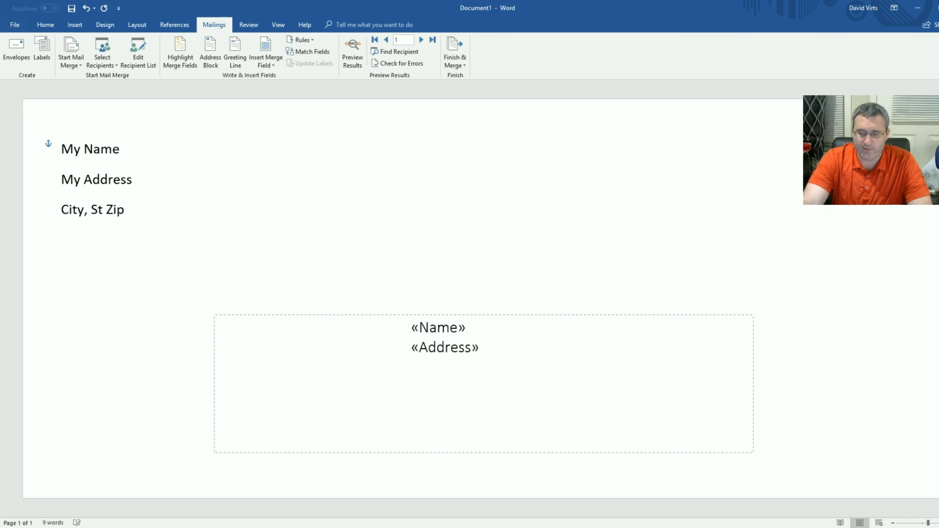
Add a third delivery address line with the City, State and Zip merge fields, putting a comma after City.
key("Return")
left_click(272, 64)
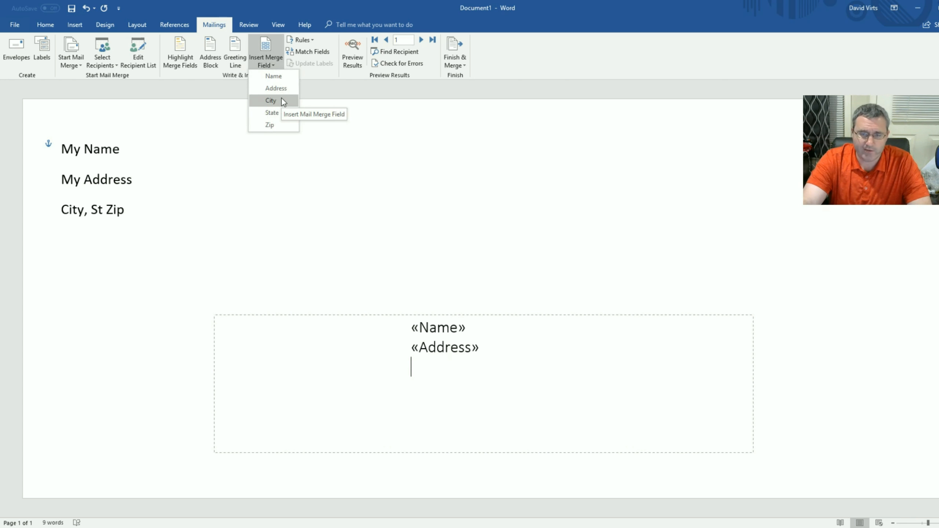
left_click(271, 101)
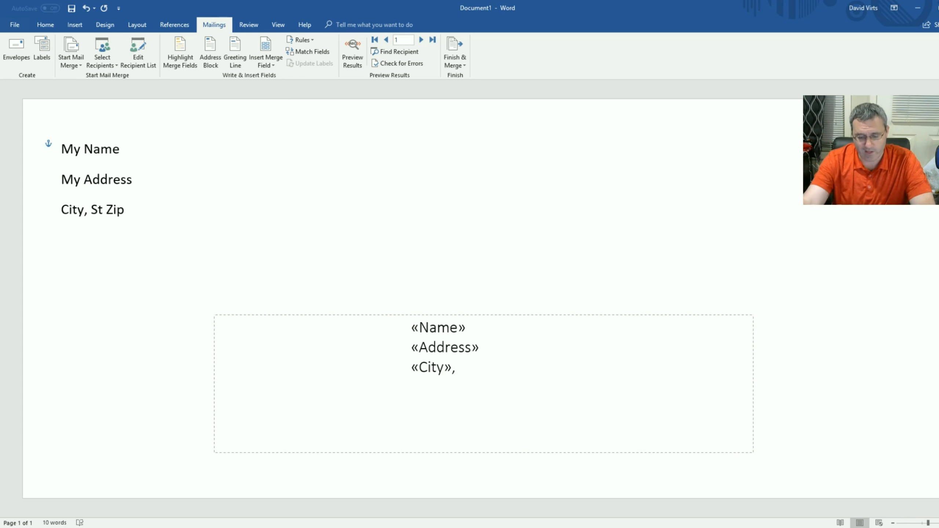
left_click(264, 65)
left_click(272, 112)
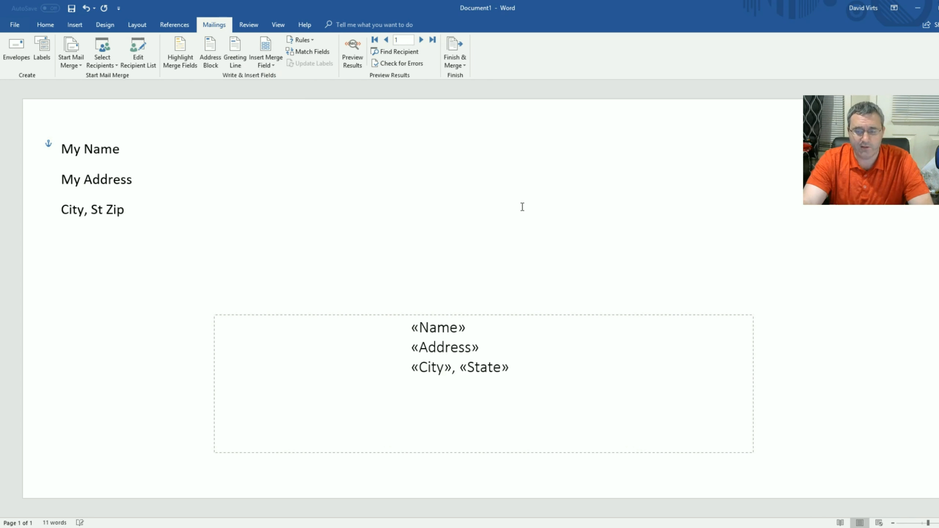
left_click(273, 65)
left_click(274, 125)
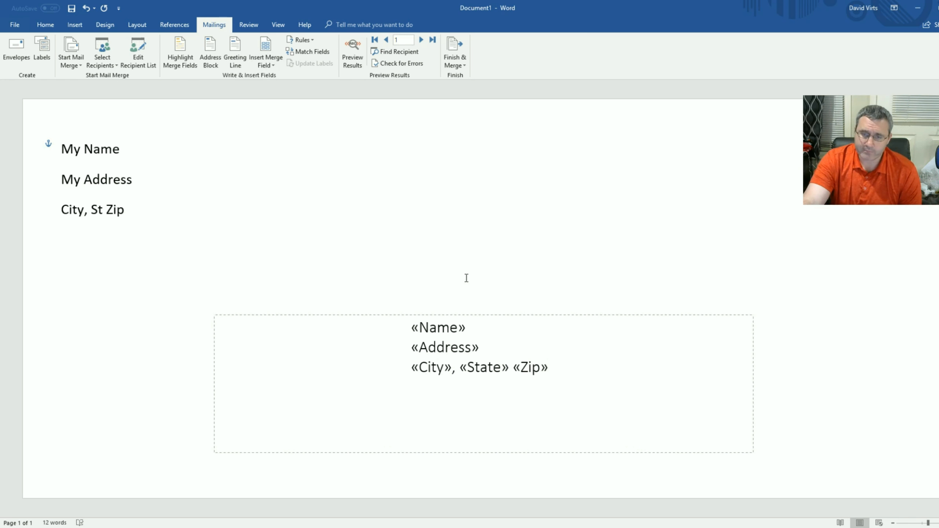
Finish the merge by generating individual envelopes for all records in a new document.
left_click(464, 68)
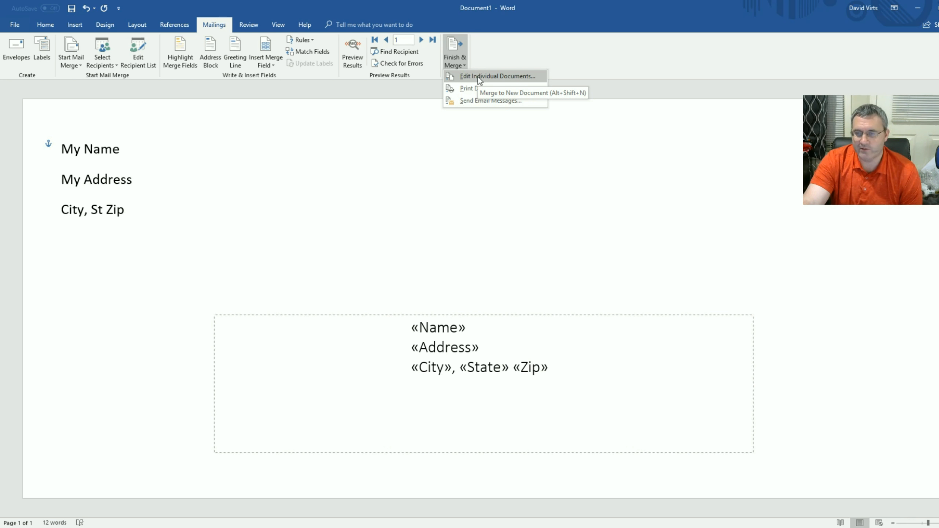
left_click(477, 76)
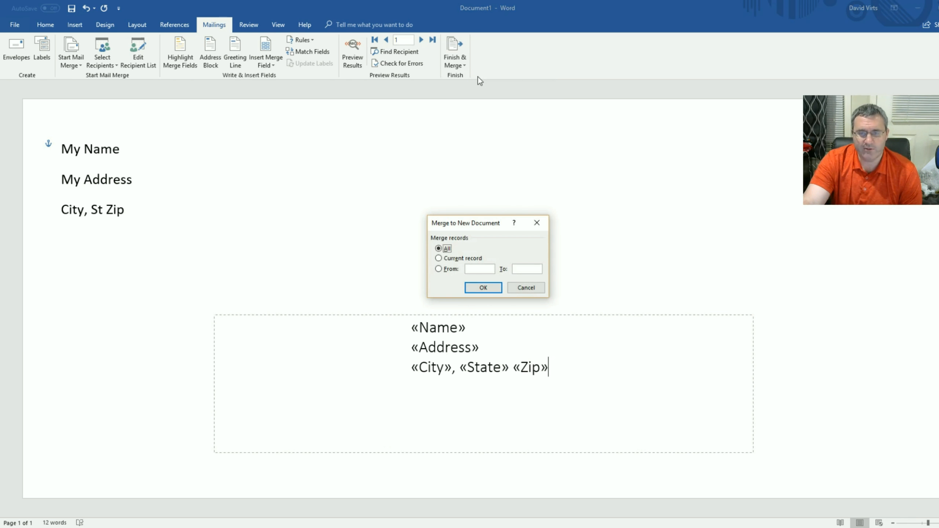
left_click(483, 288)
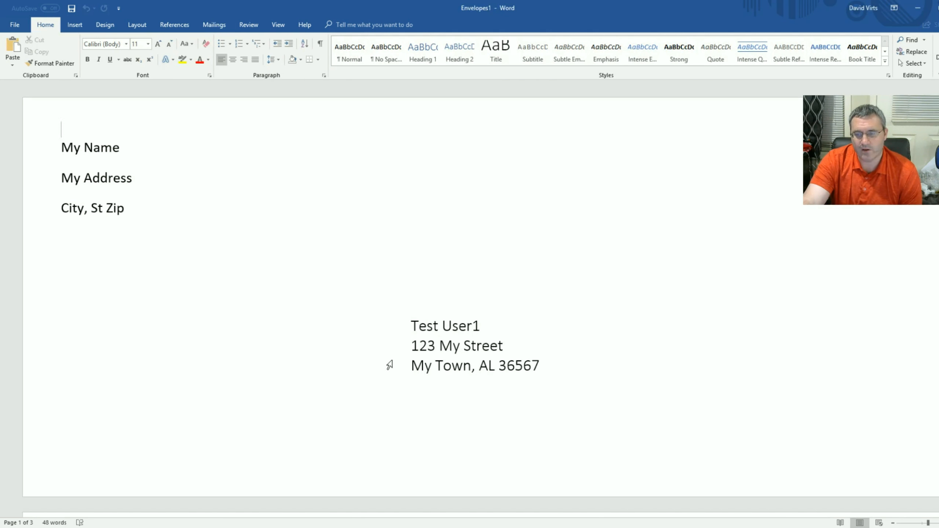
Examine the return and delivery addresses on the merged envelopes.
left_click(122, 208, "shift")
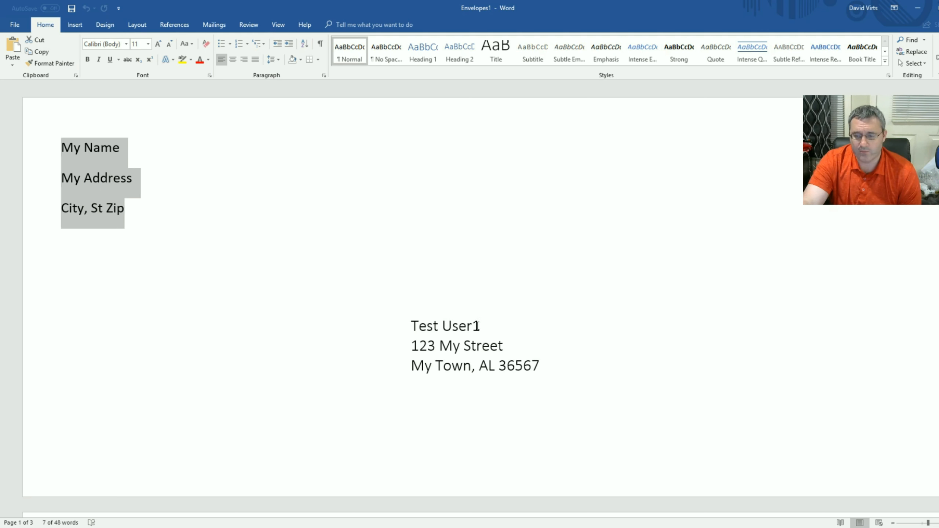
left_click(495, 325)
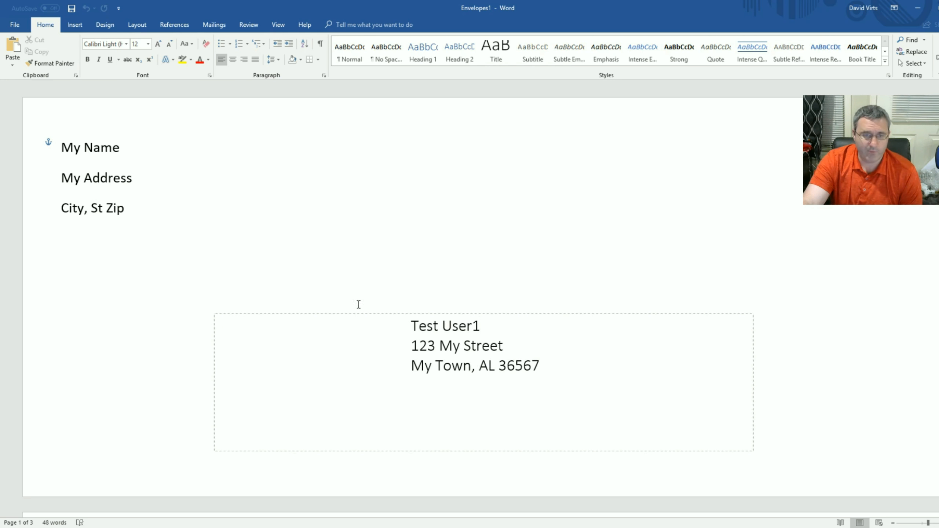
scroll(449, 277, "down", 5)
scroll(449, 279, "down", 7)
scroll(407, 225, "up", 3)
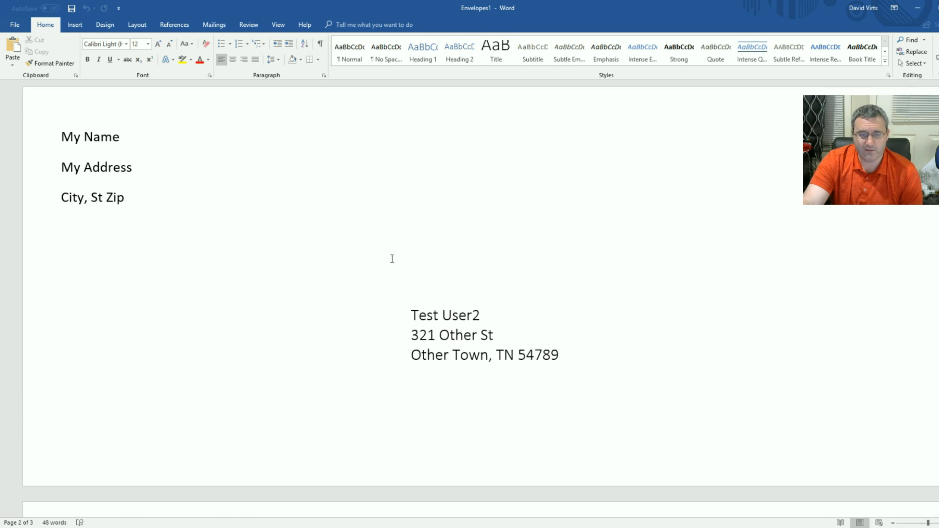
scroll(427, 288, "down", 2)
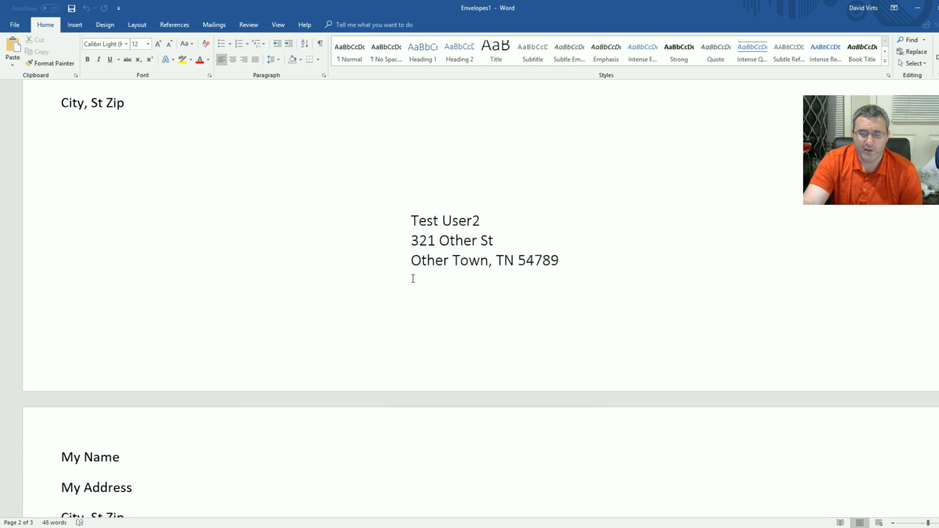
Review the last merged envelope's addresses, and return to the first envelope to check its delivery address block.
scroll(484, 247, "down", 5)
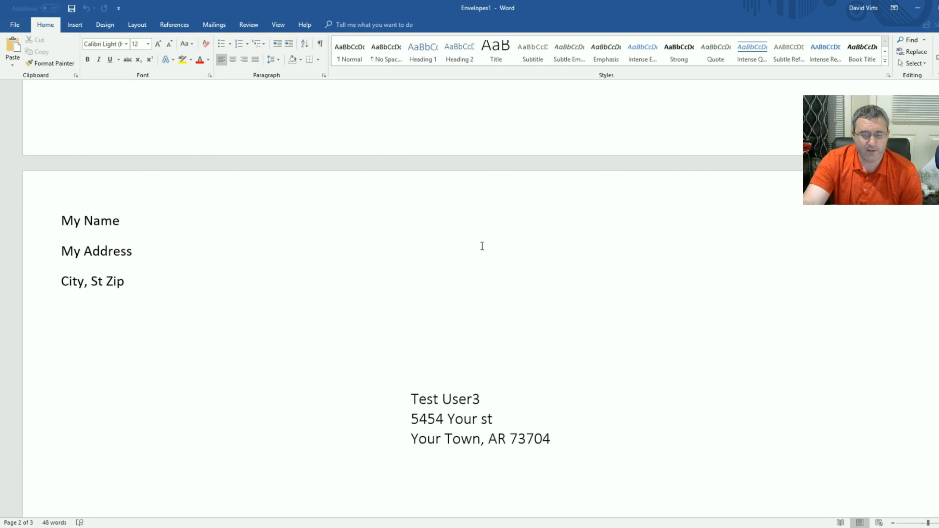
scroll(483, 247, "down", 2)
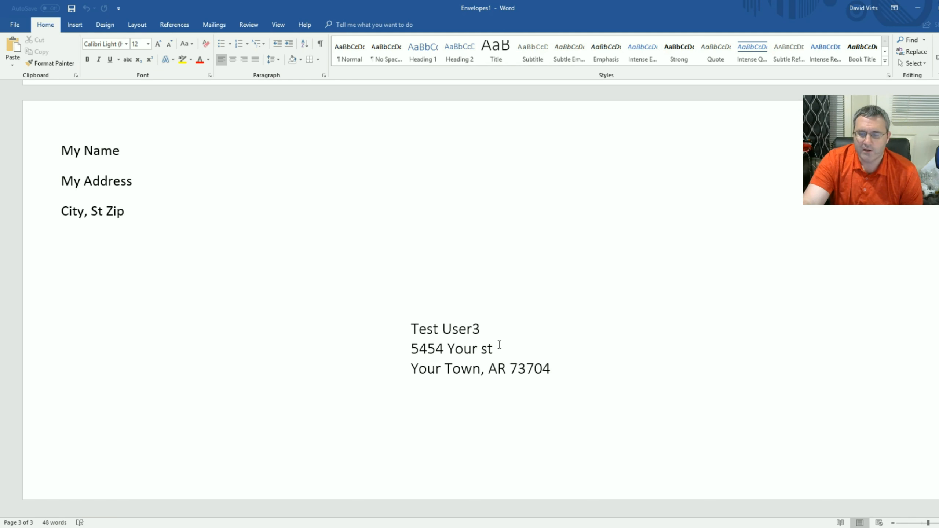
scroll(481, 350, "up", 15)
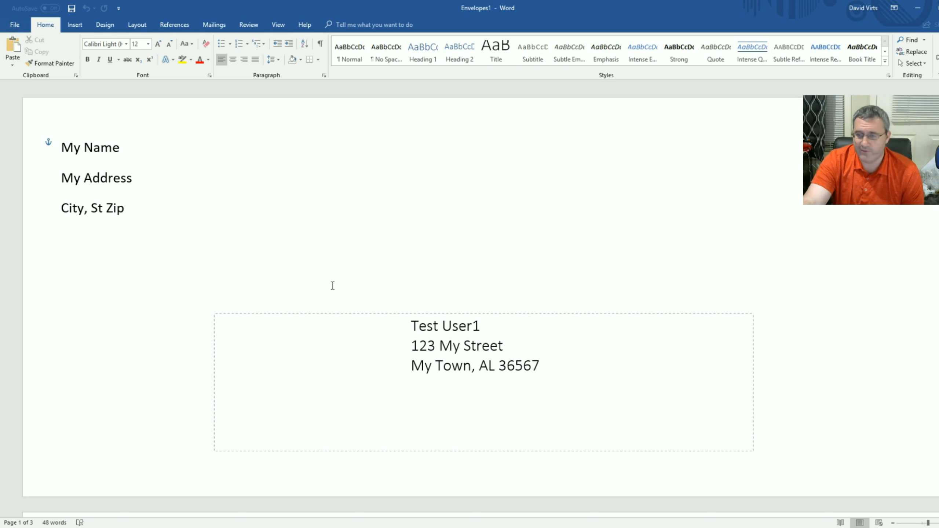
scroll(415, 260, "down", 1)
left_click(385, 203)
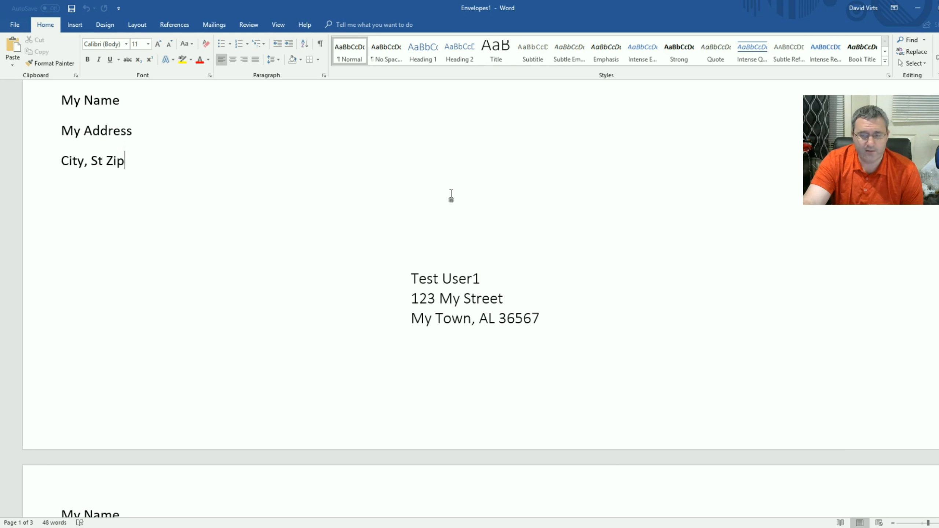
scroll(443, 222, "up", 1)
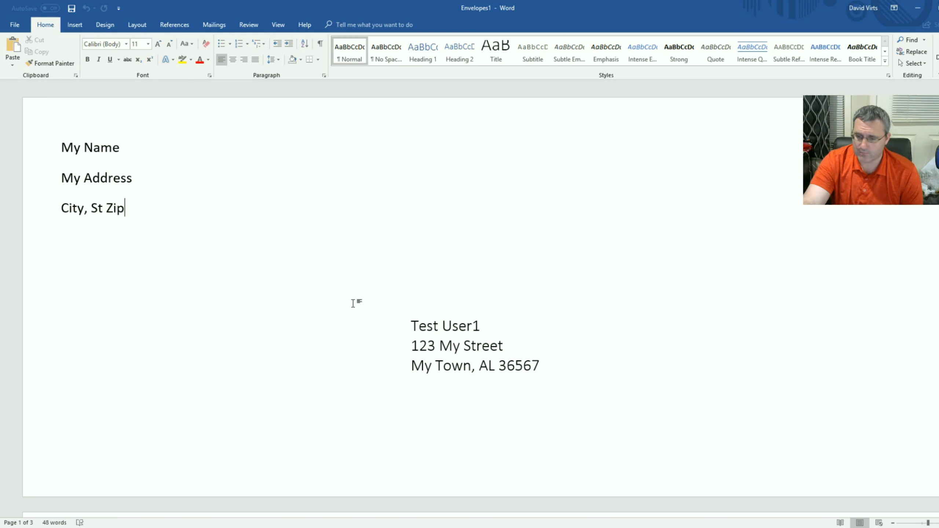
triple_click(414, 328)
left_click(411, 329)
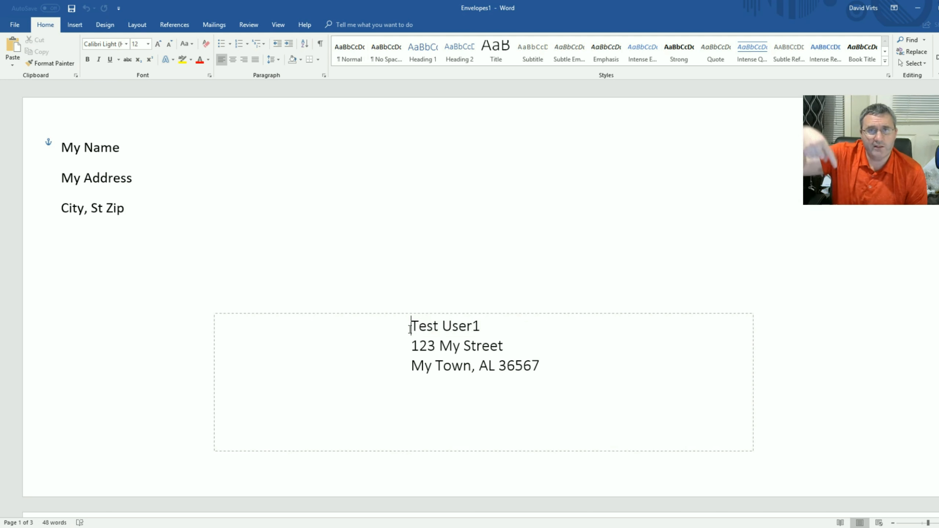